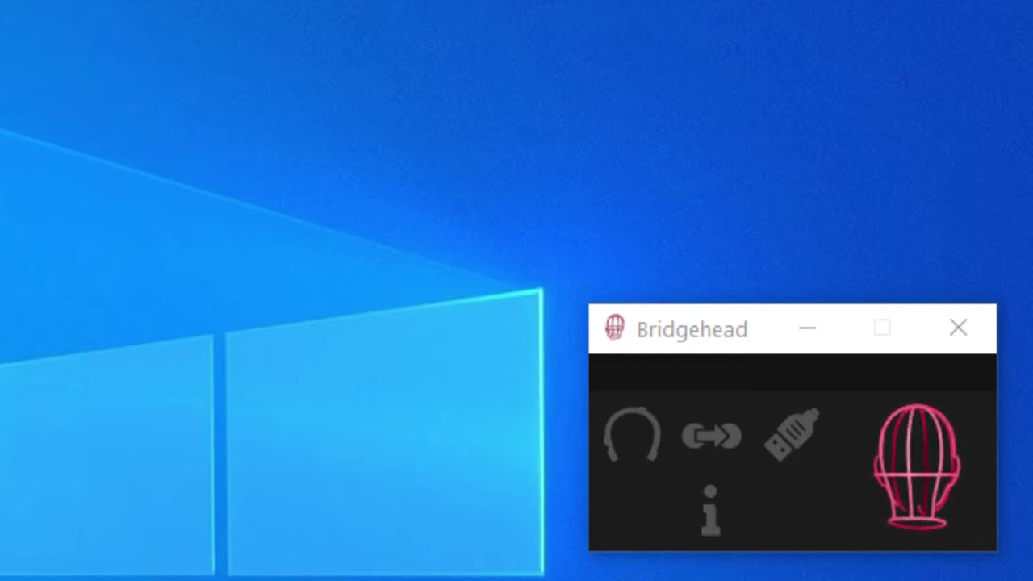
Switch the Bridgehead head model to top-down view and back to side view
left_click(923, 446)
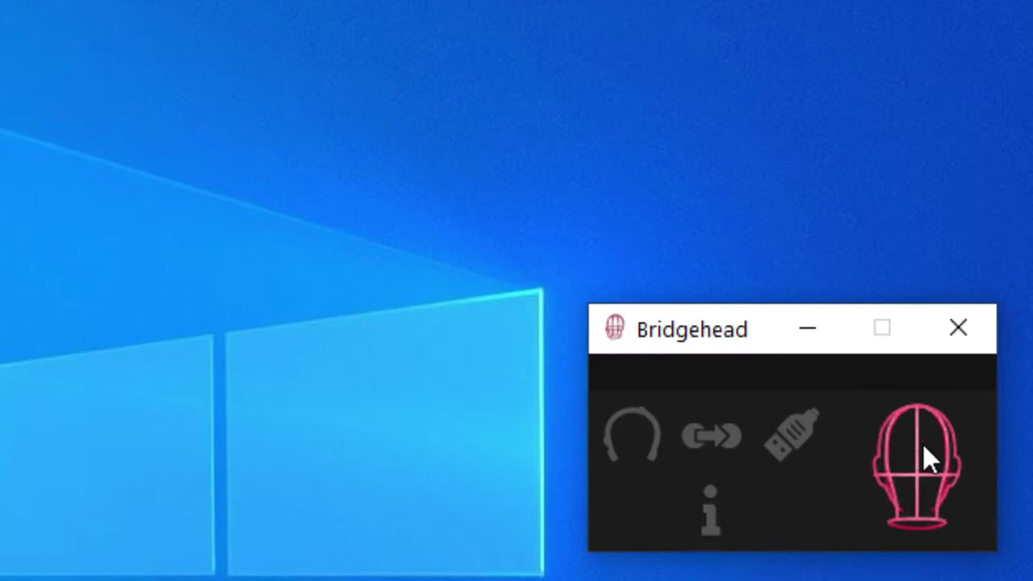
left_click(915, 481)
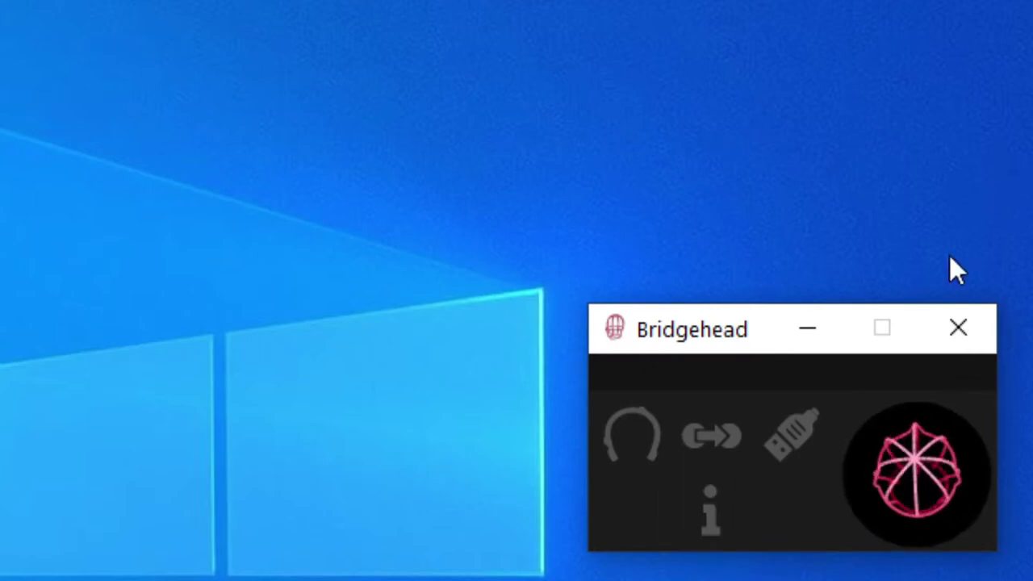
left_click(916, 476)
Move the window to the top right of the screen, expanding and collapsing Connection / App Settings
left_click_drag(656, 329, 823, 355)
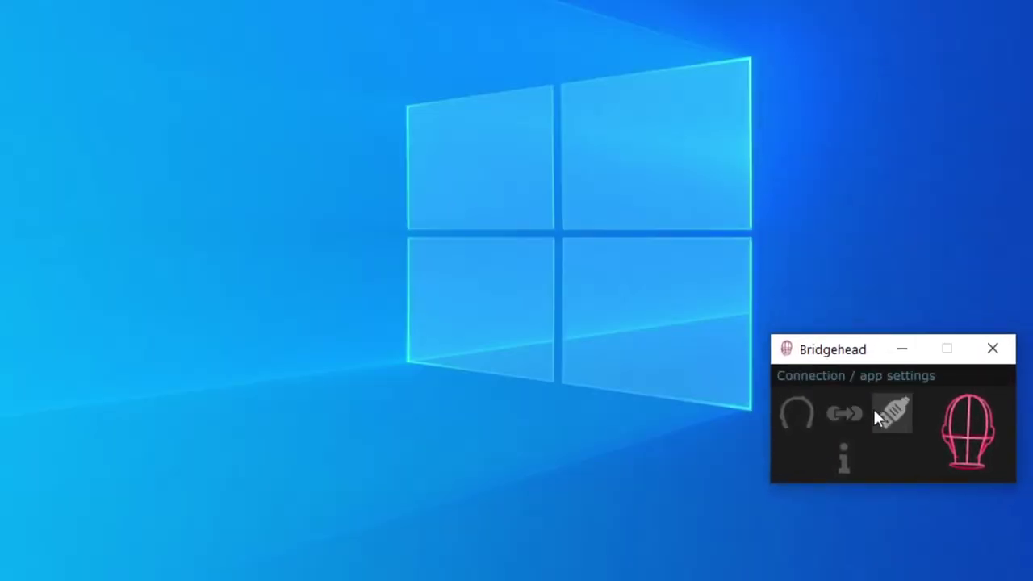
left_click(881, 417)
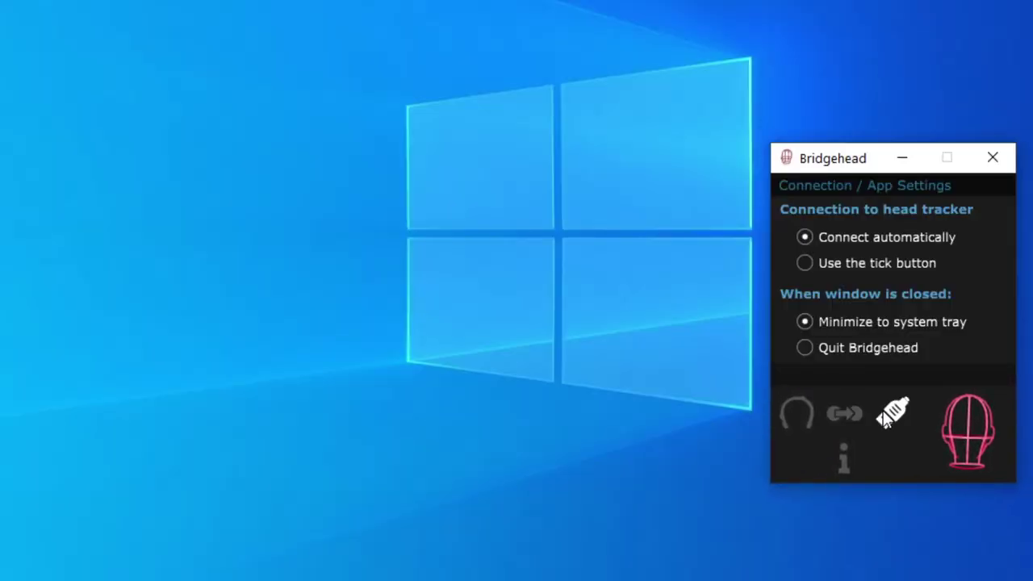
left_click(887, 415)
left_click_drag(844, 358, 835, 60)
left_click(876, 116)
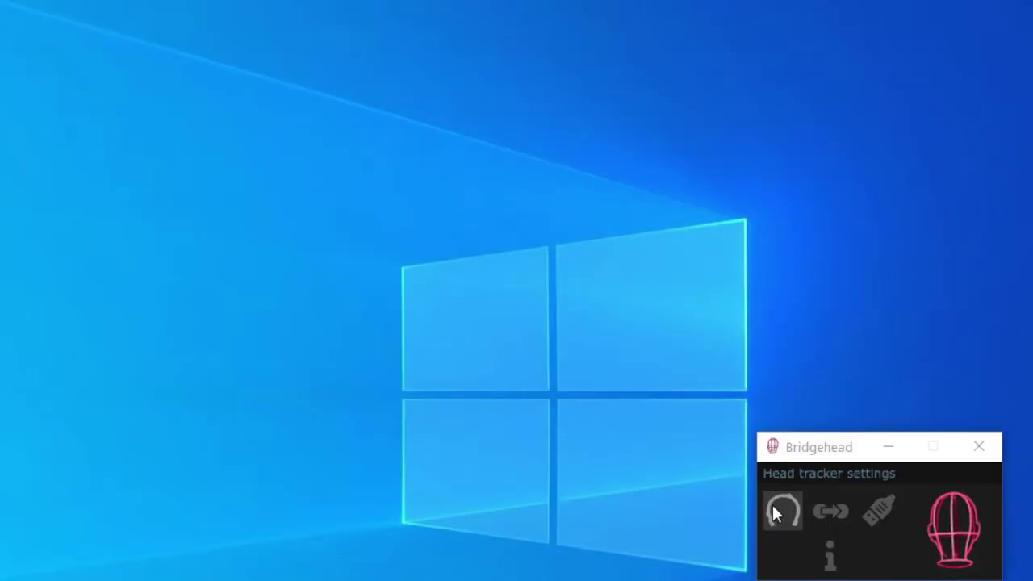
Open Head Tracker Settings and try Cable on right chirality, then return to Cable on left
left_click(775, 510)
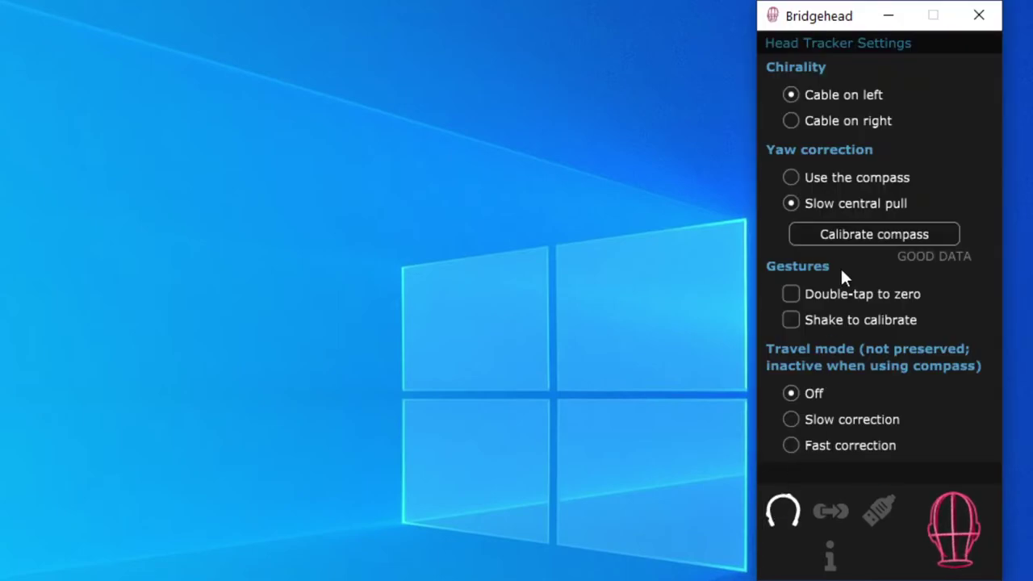
left_click(824, 123)
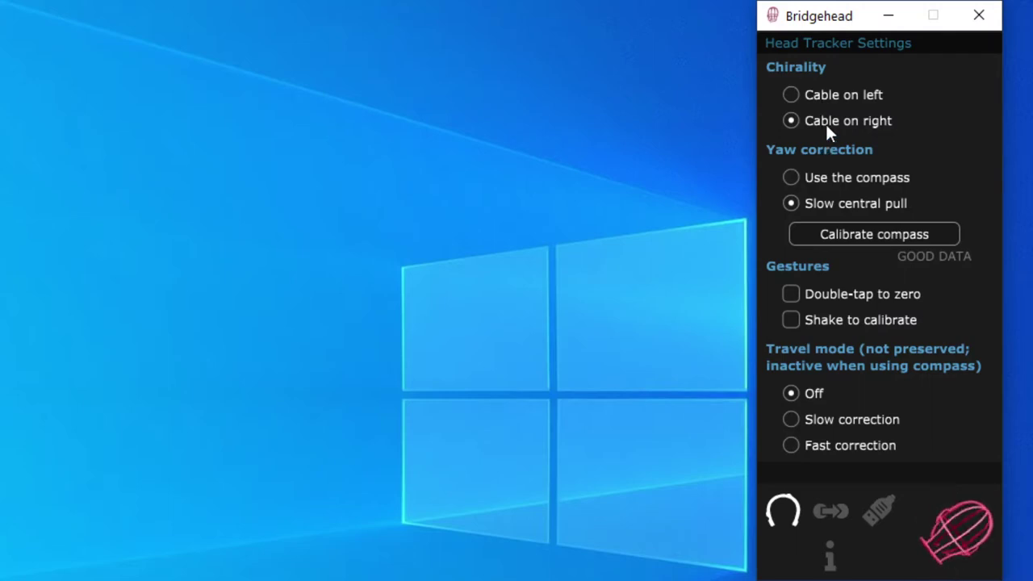
left_click(827, 93)
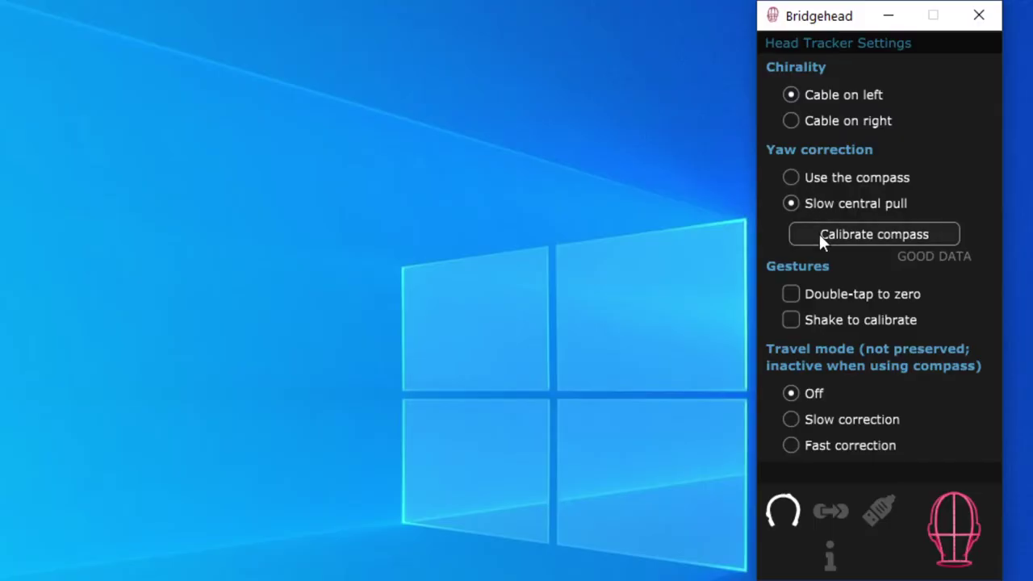
Calibrate the compass and select the Use the compass yaw correction option
left_click(819, 234)
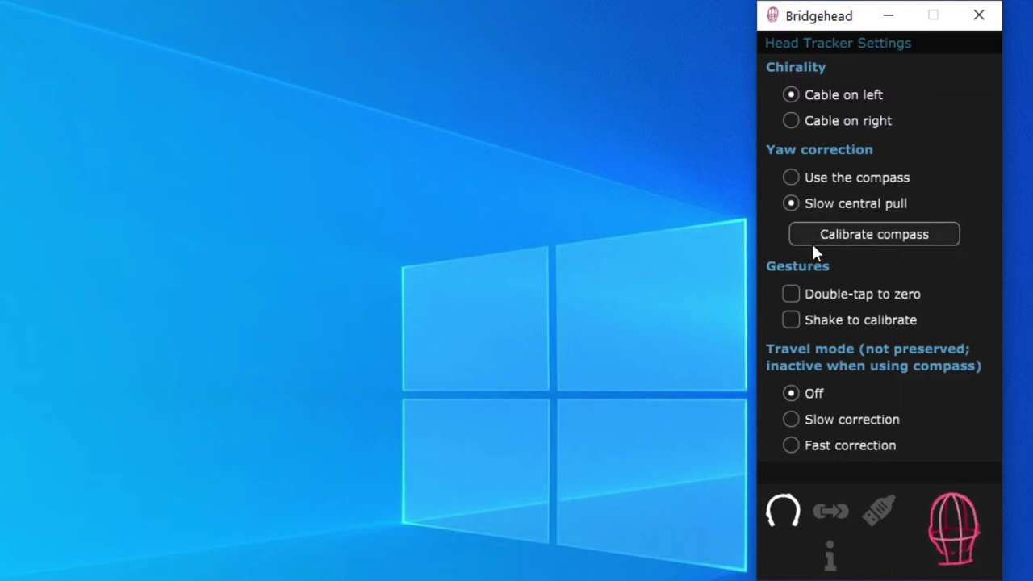
left_click(822, 179)
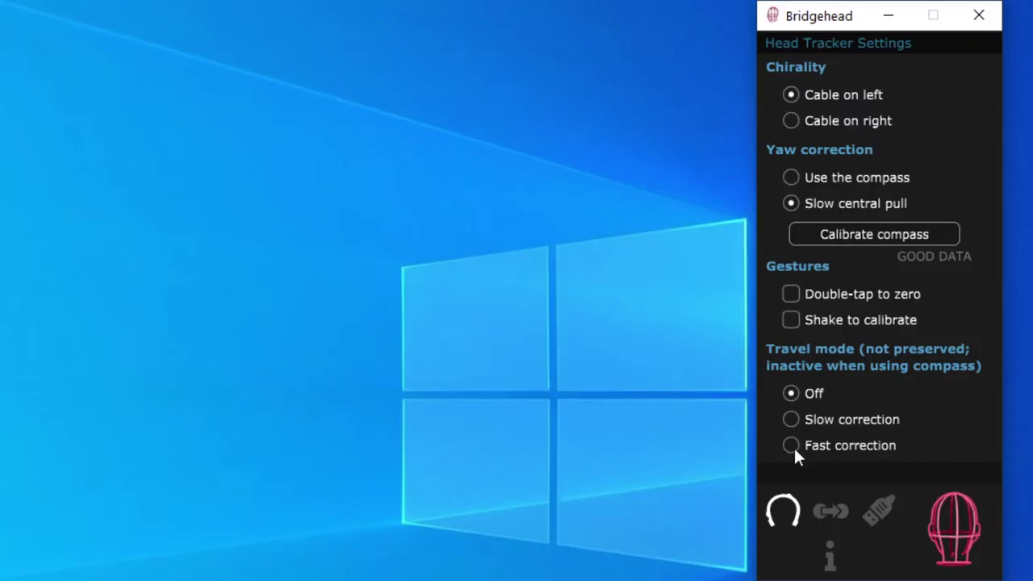
Set Travel mode to Fast correction
left_click(795, 453)
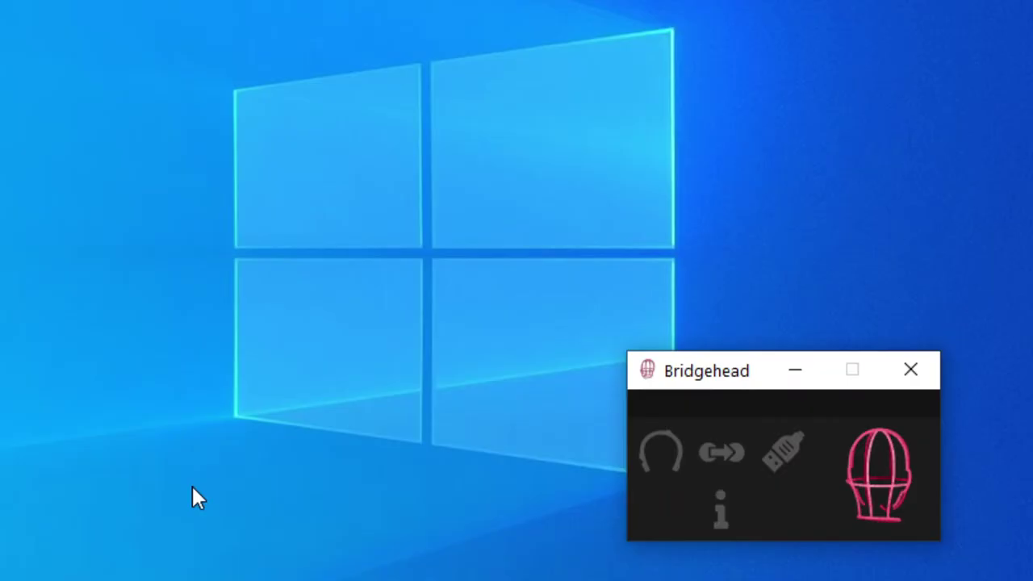
Set connection to Use the tick button, then disconnect and reconnect the head tracker twice
left_click(786, 474)
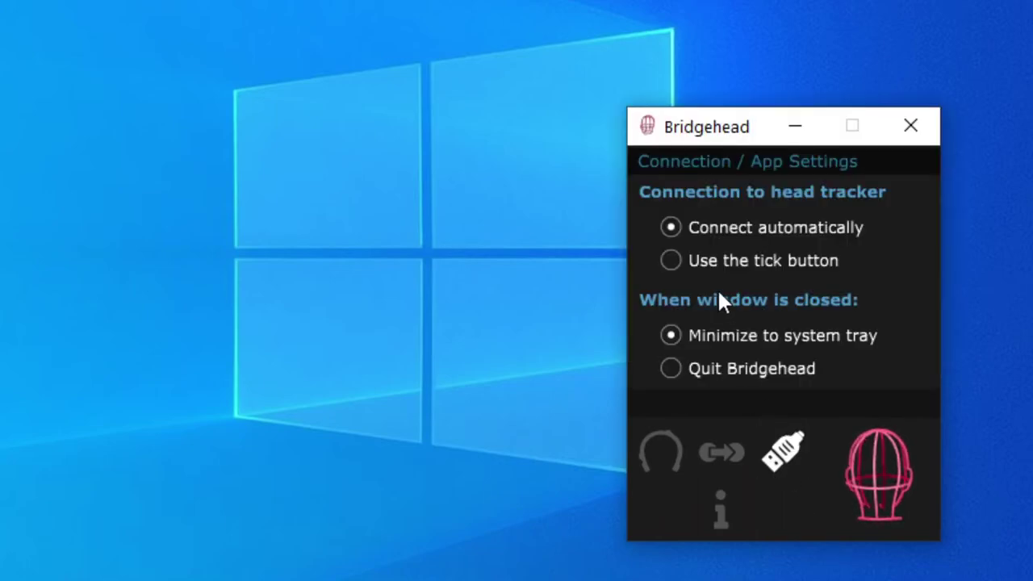
left_click(670, 262)
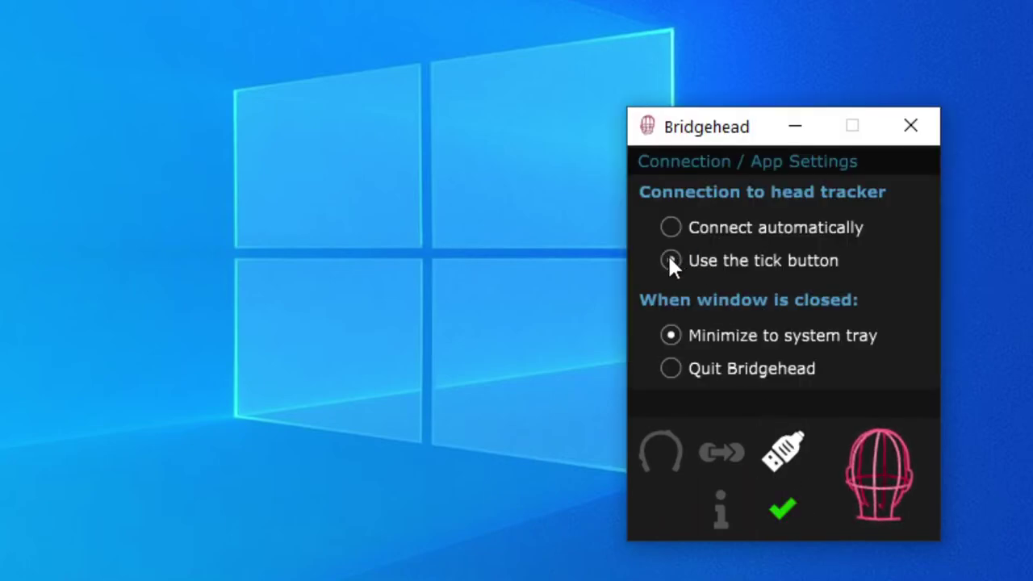
left_click(782, 514)
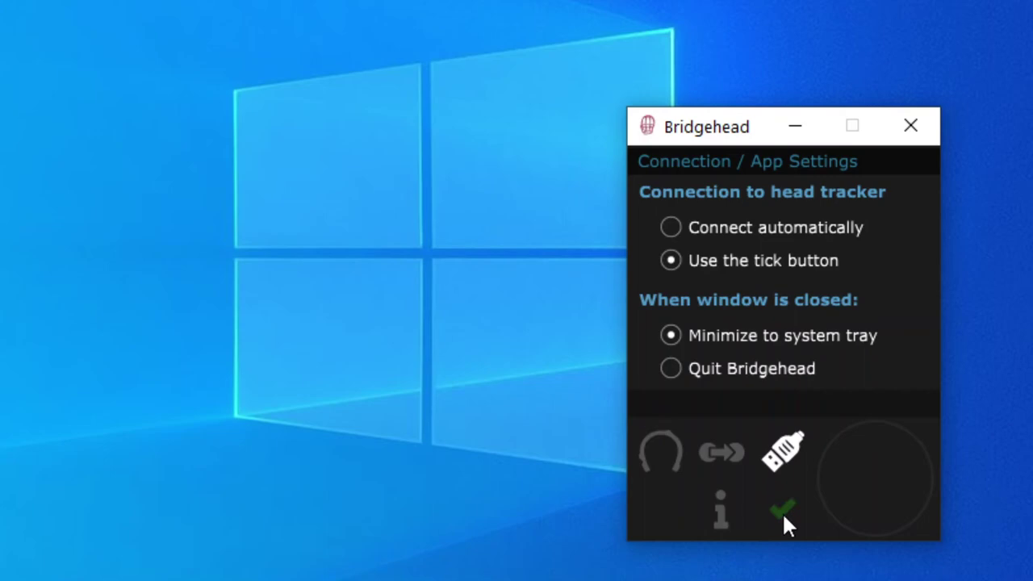
left_click(782, 514)
left_click(782, 513)
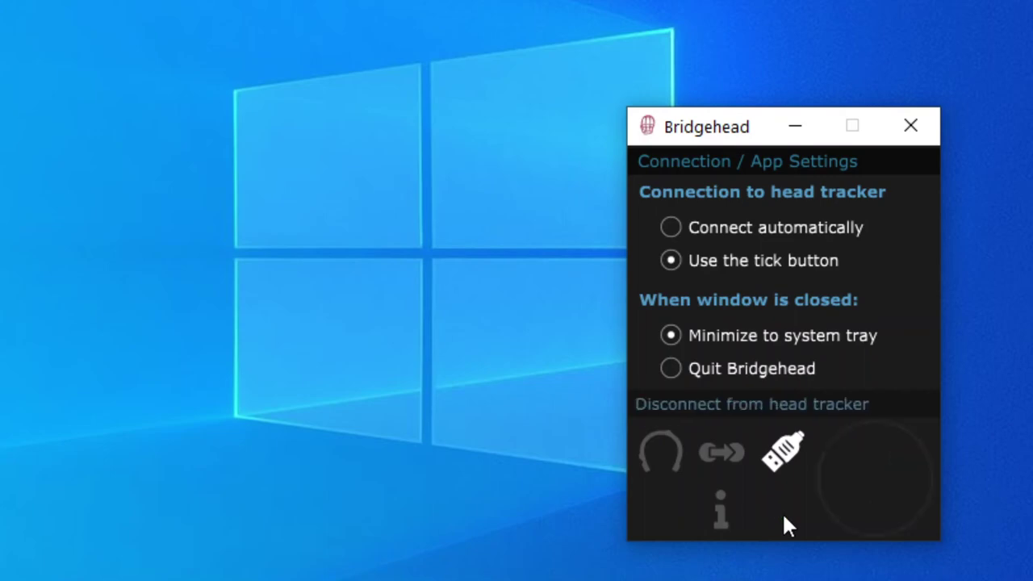
left_click(784, 515)
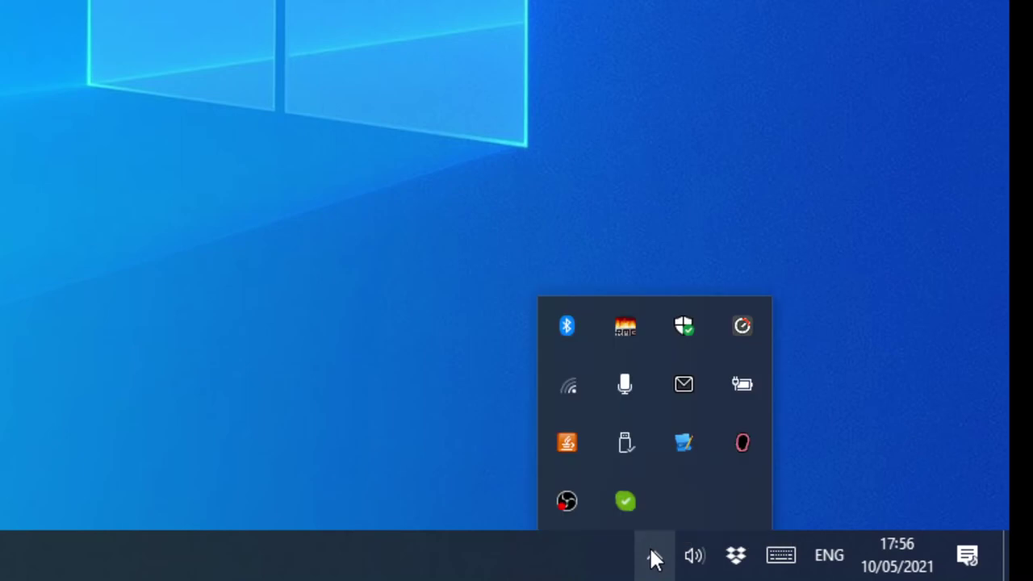
Reopen the Bridgehead window from the Windows tray menu and from the macOS quick menu
right_click(743, 441)
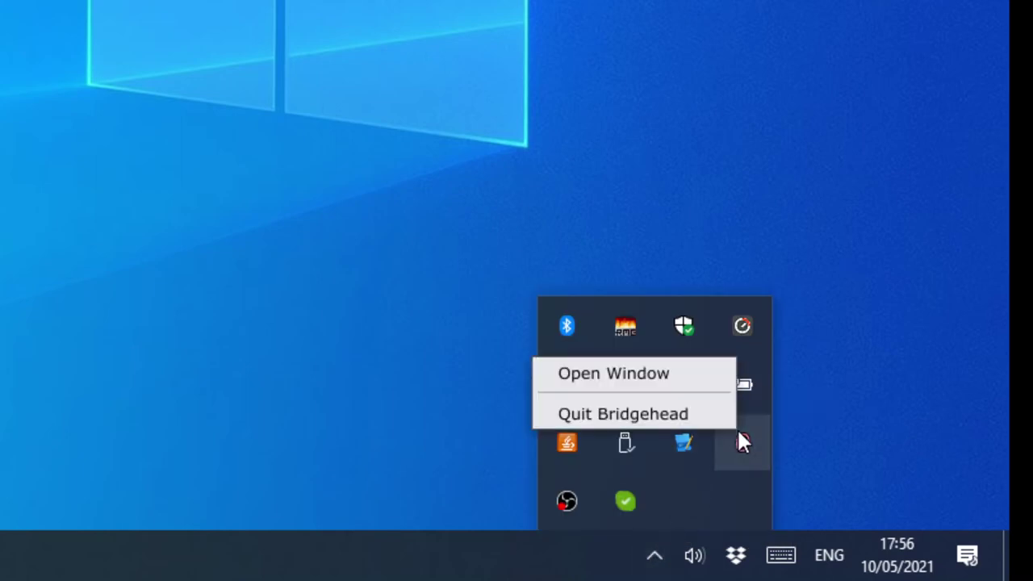
left_click(639, 367)
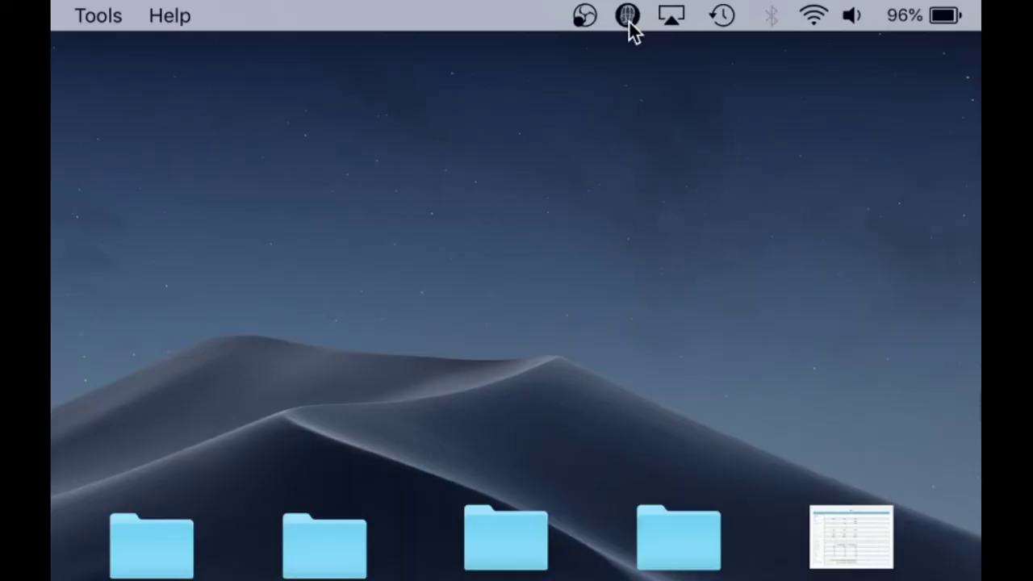
left_click(629, 18)
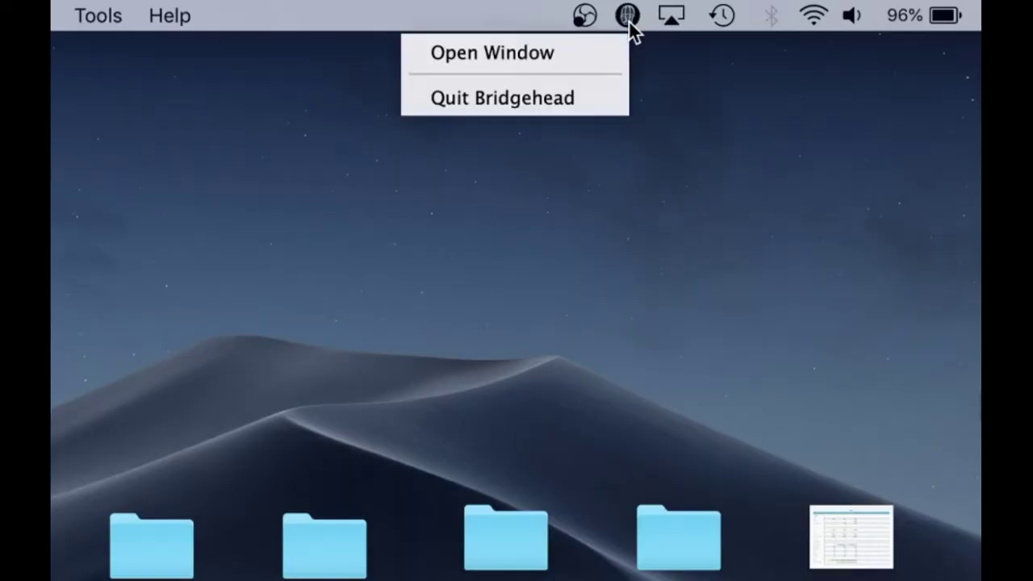
left_click(601, 54)
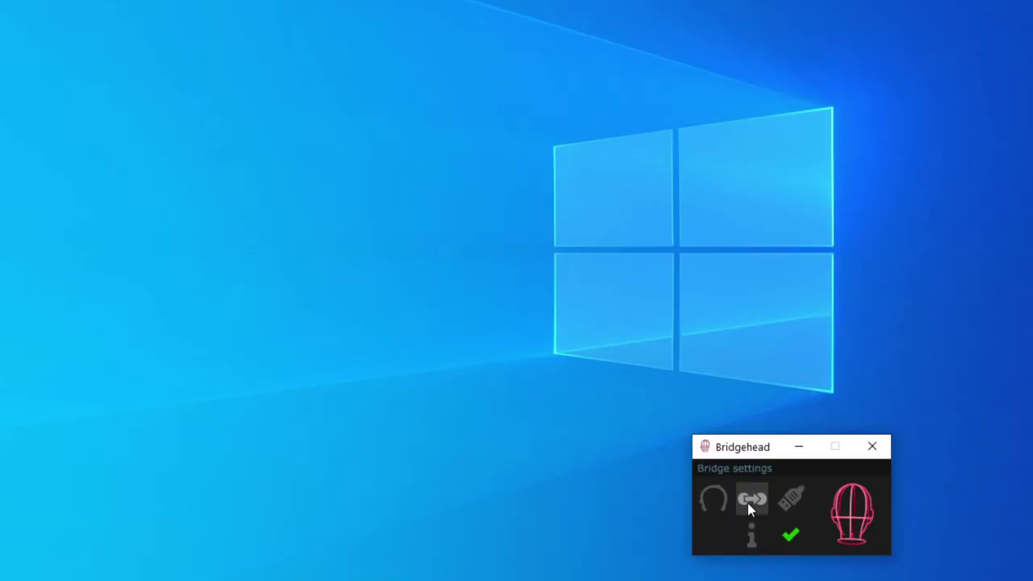
Open Bridge Settings and change the tracking rate to 100Hz, then back to 50Hz
left_click(750, 500)
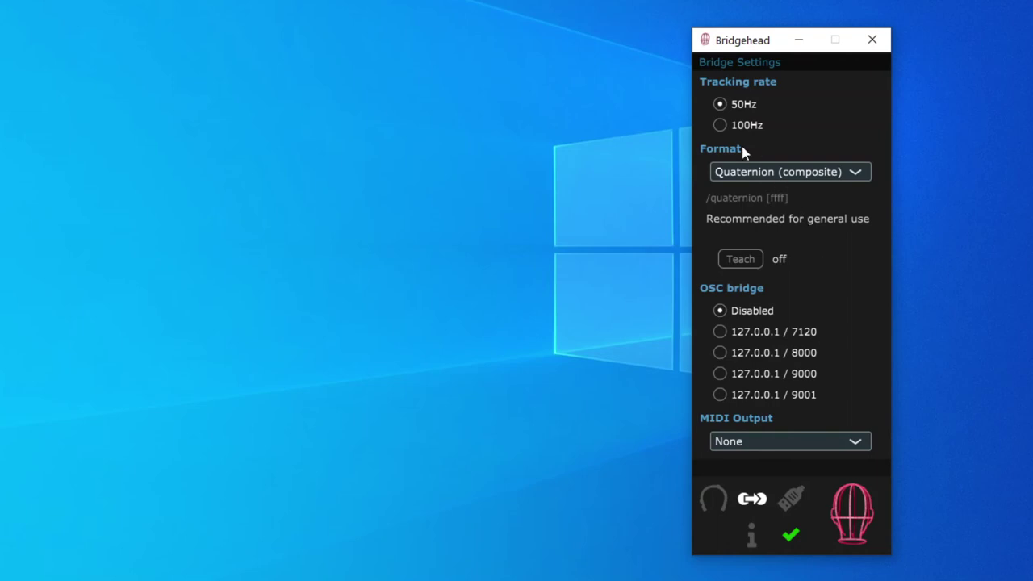
left_click(721, 124)
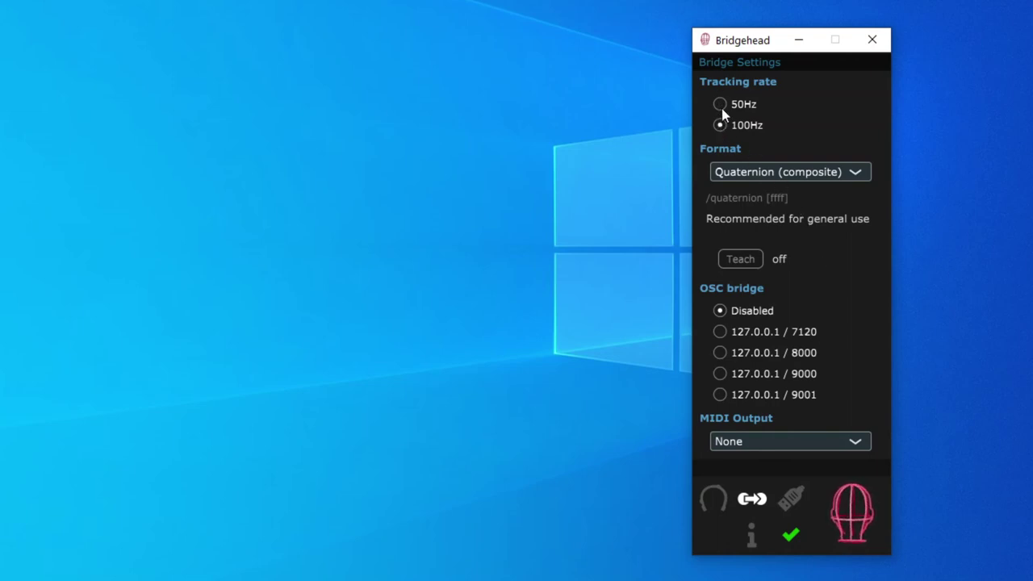
left_click(722, 105)
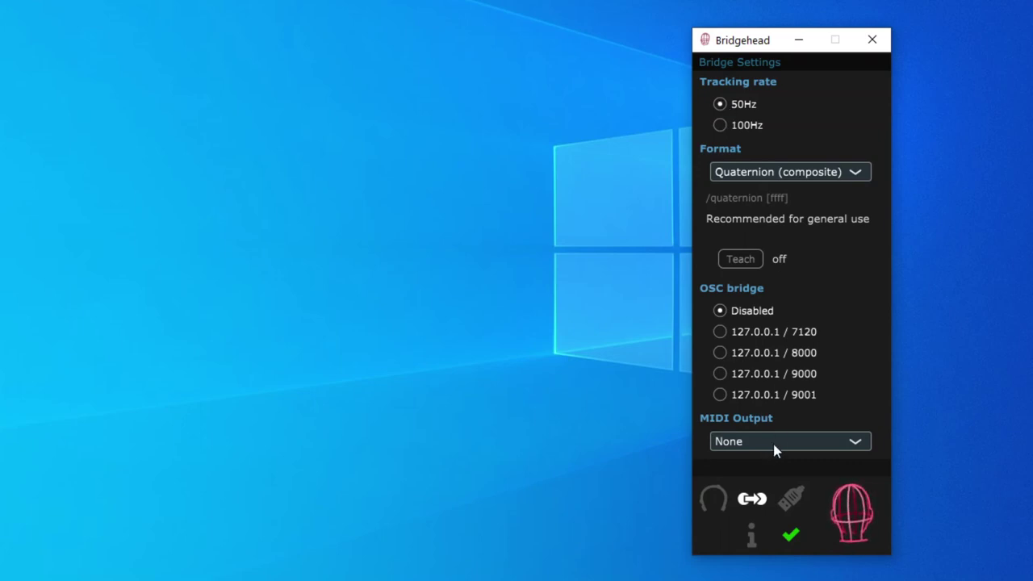
View the version info, check online for updates, then open the Troubleshooting page
left_click(751, 535)
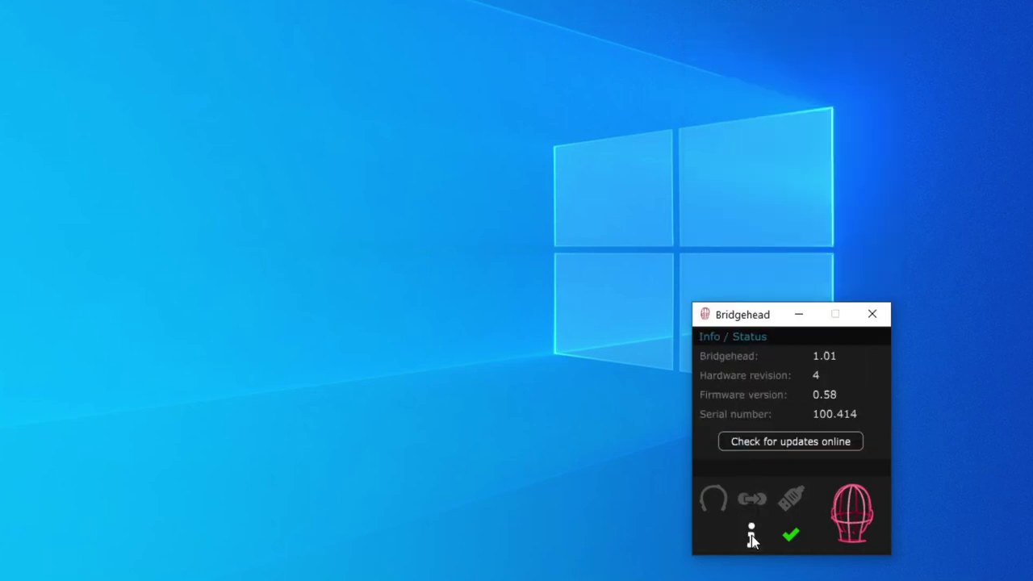
left_click(786, 441)
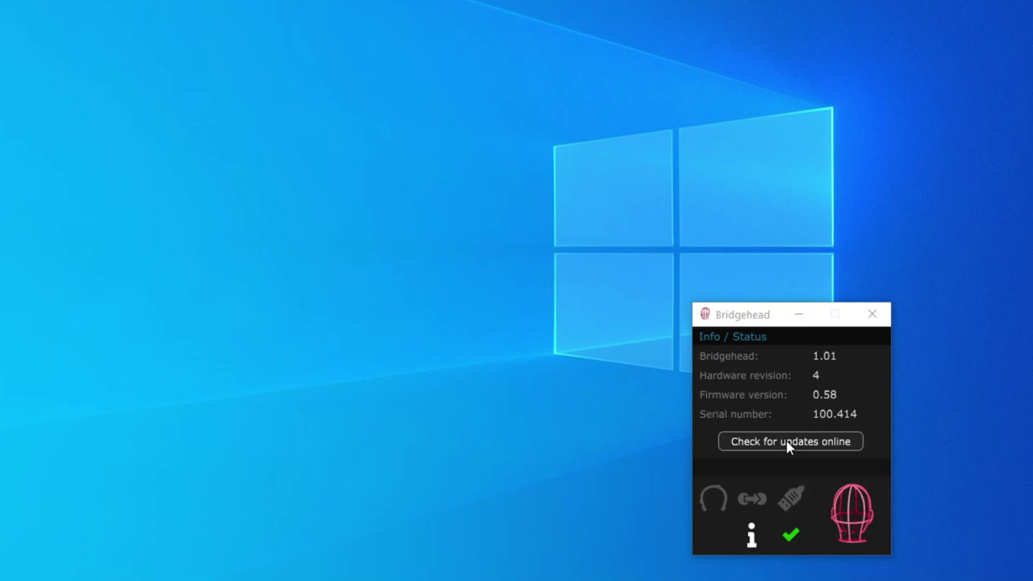
left_click(726, 536)
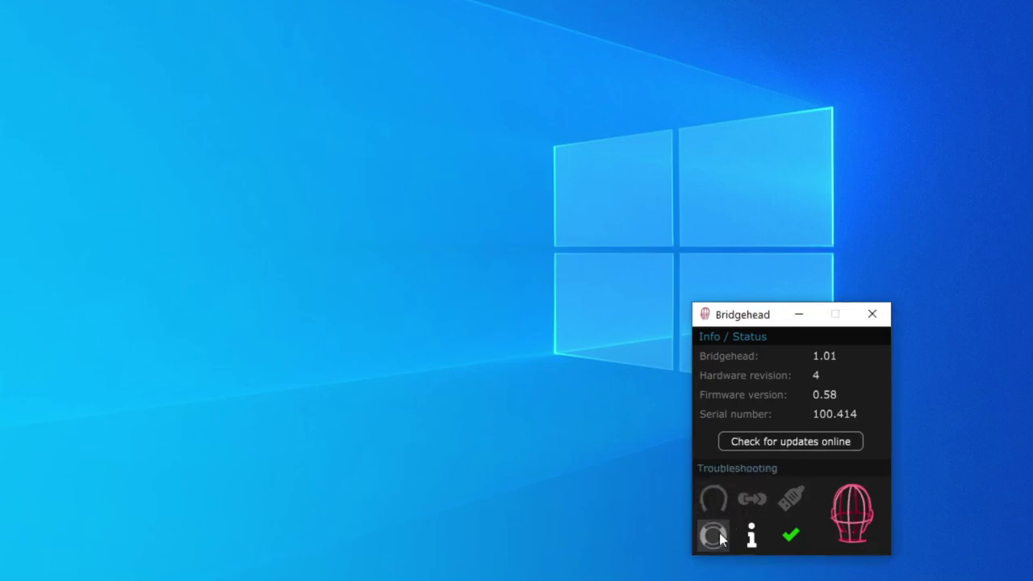
left_click(713, 534)
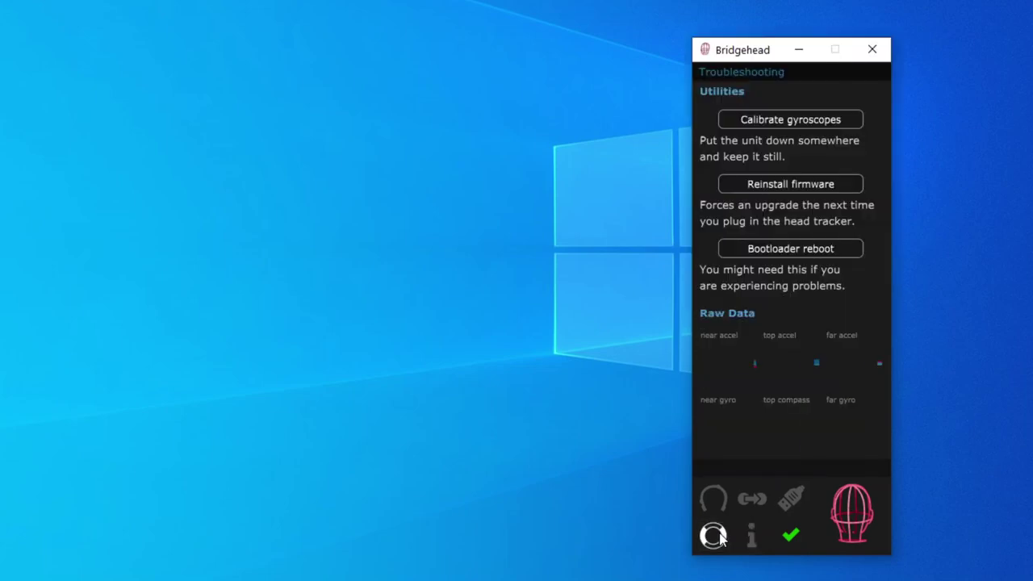